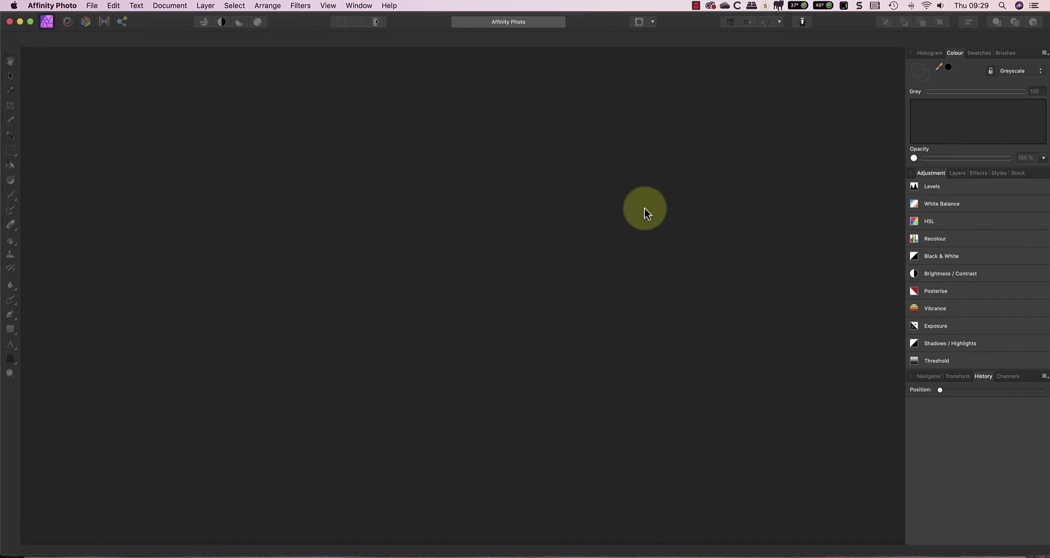
Open the most recent RAW moorland photo (.RAF) from File > Open Recent
{"action": "left_click", "coordinate": [90, 5]}
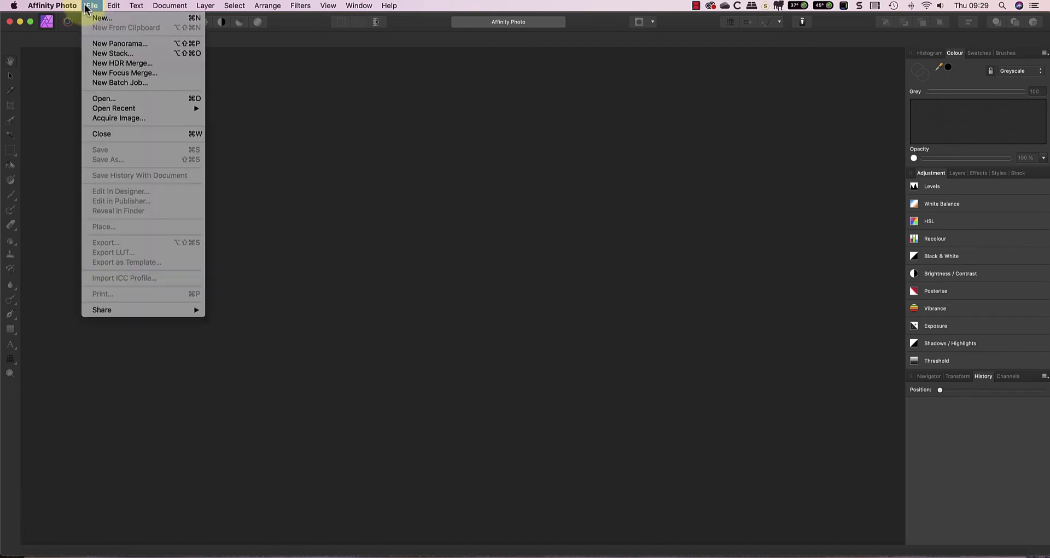
{"action": "mouse_move", "coordinate": [168, 105]}
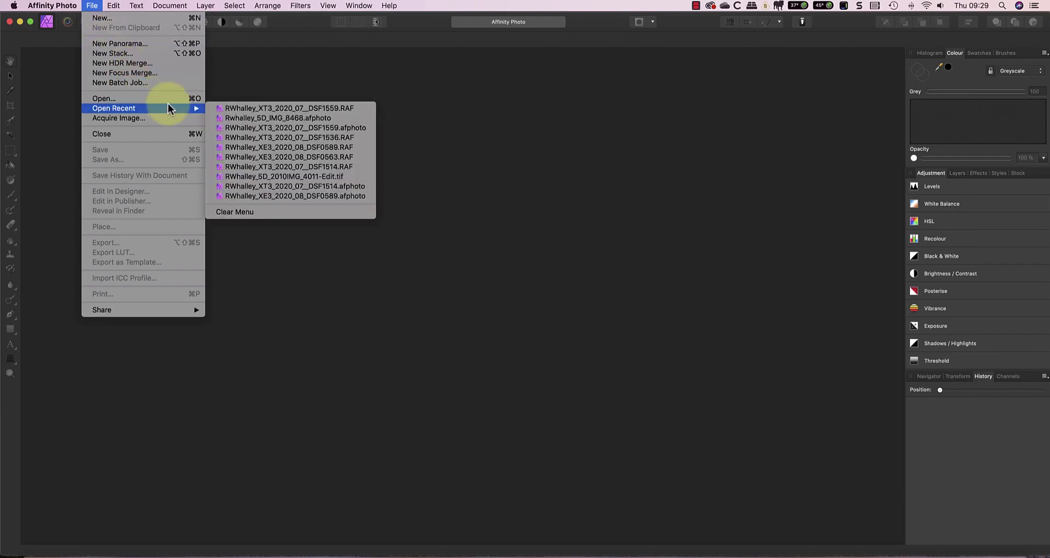
{"action": "left_click", "coordinate": [244, 105]}
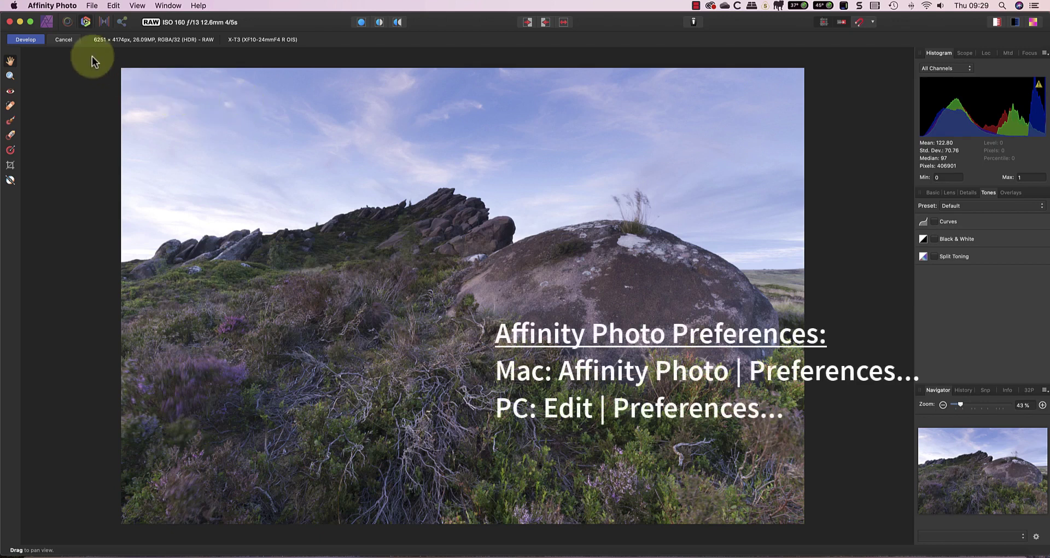
{"action": "left_click", "coordinate": [52, 5]}
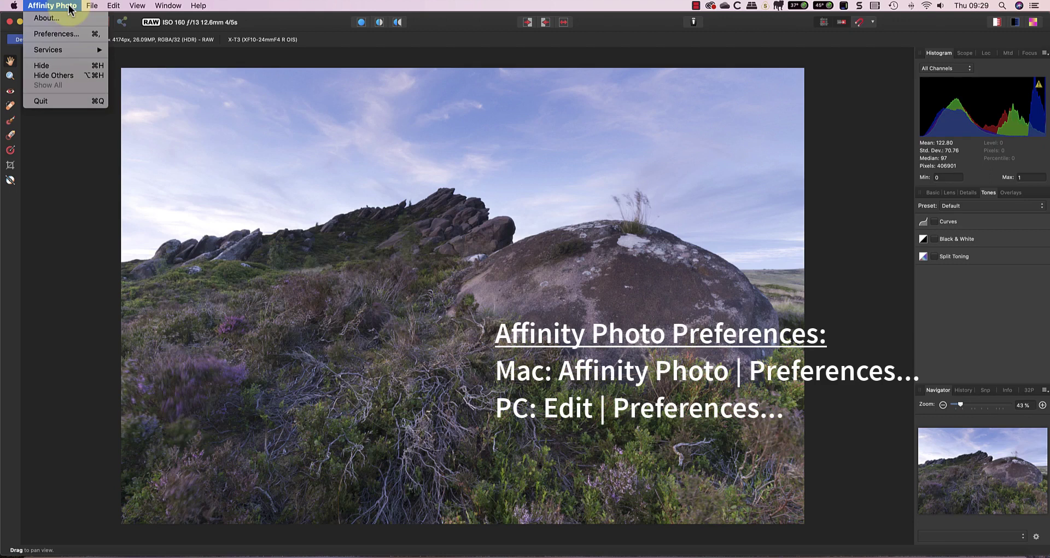
{"action": "left_click", "coordinate": [62, 34]}
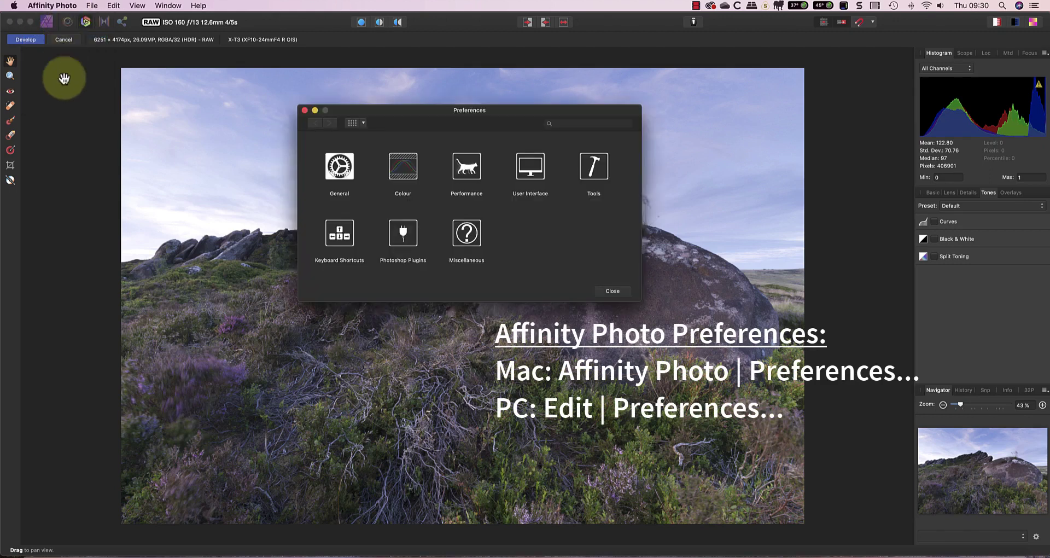
{"action": "left_click", "coordinate": [339, 174]}
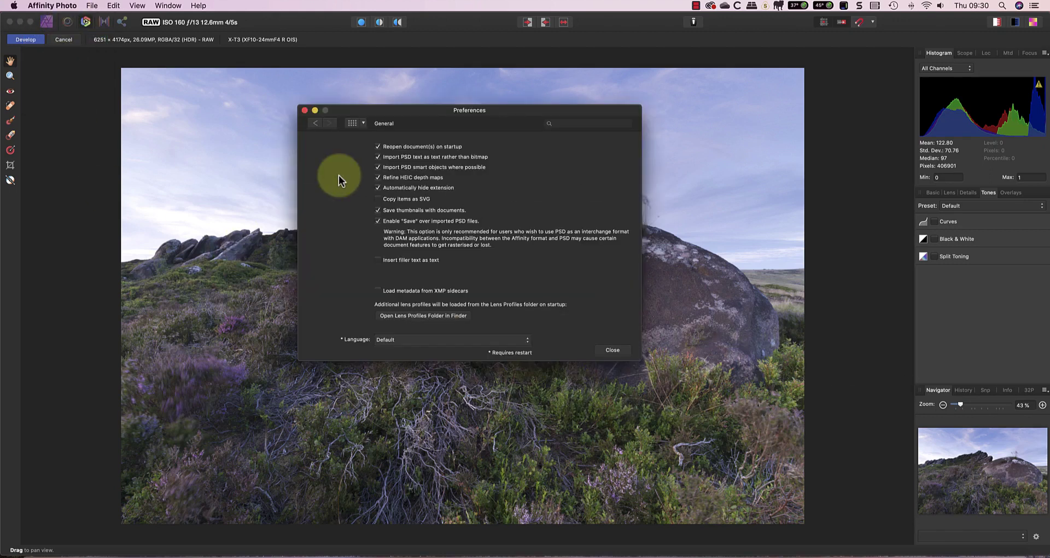
{"action": "left_click", "coordinate": [313, 119]}
{"action": "left_click", "coordinate": [411, 164]}
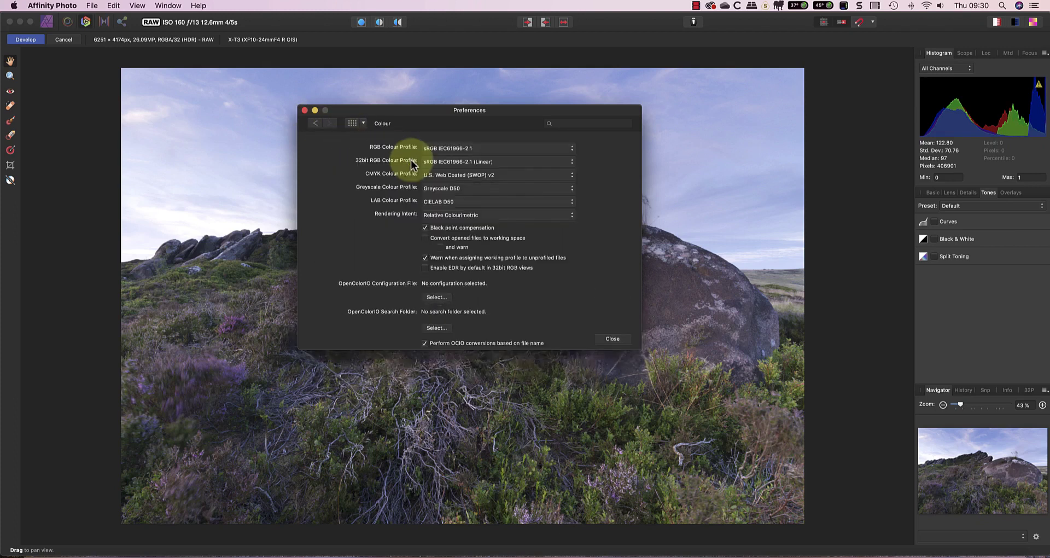
{"action": "left_click", "coordinate": [316, 122]}
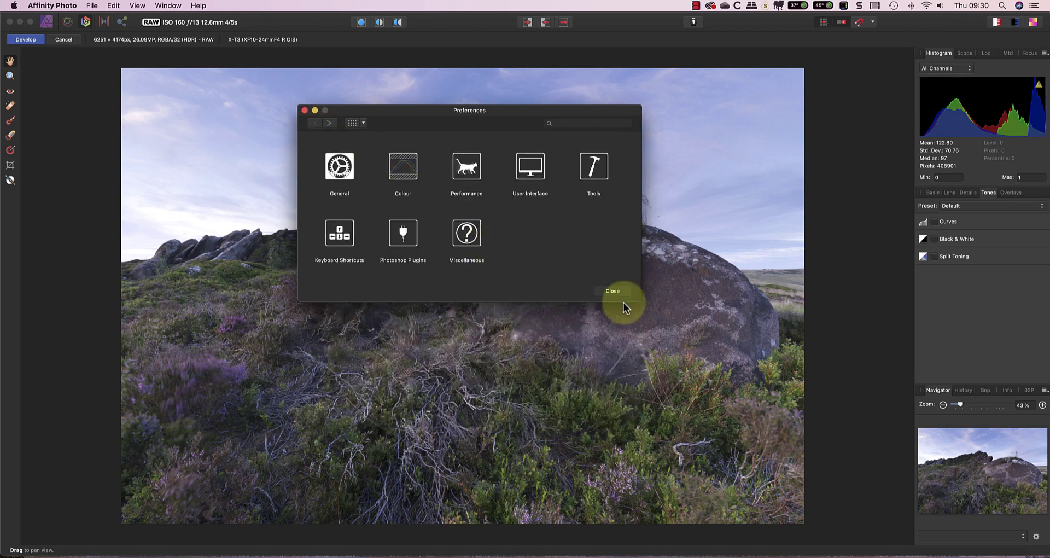
{"action": "left_click", "coordinate": [614, 292]}
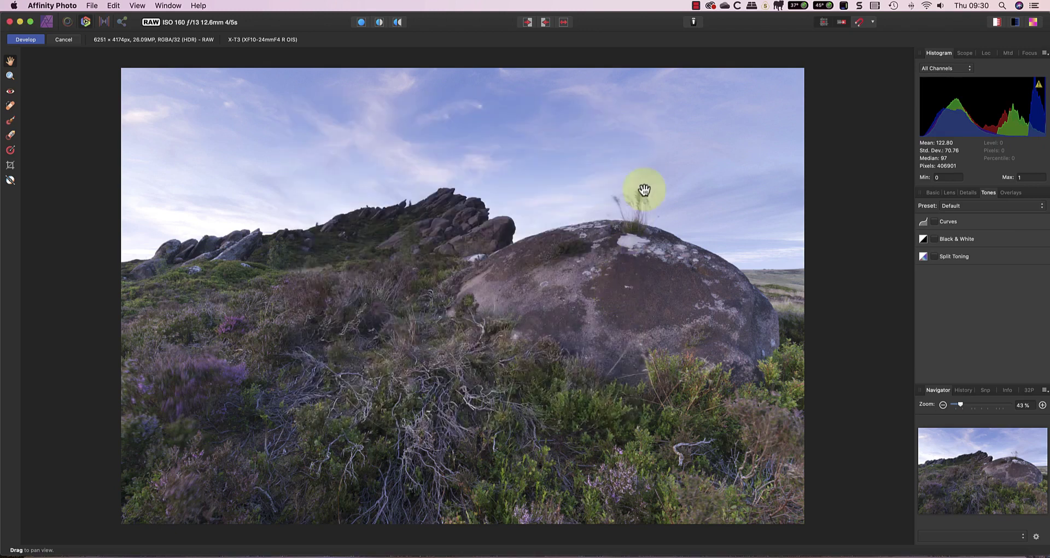
Open the Develop Assistant settings and move the dialog further right
{"action": "left_click", "coordinate": [693, 22]}
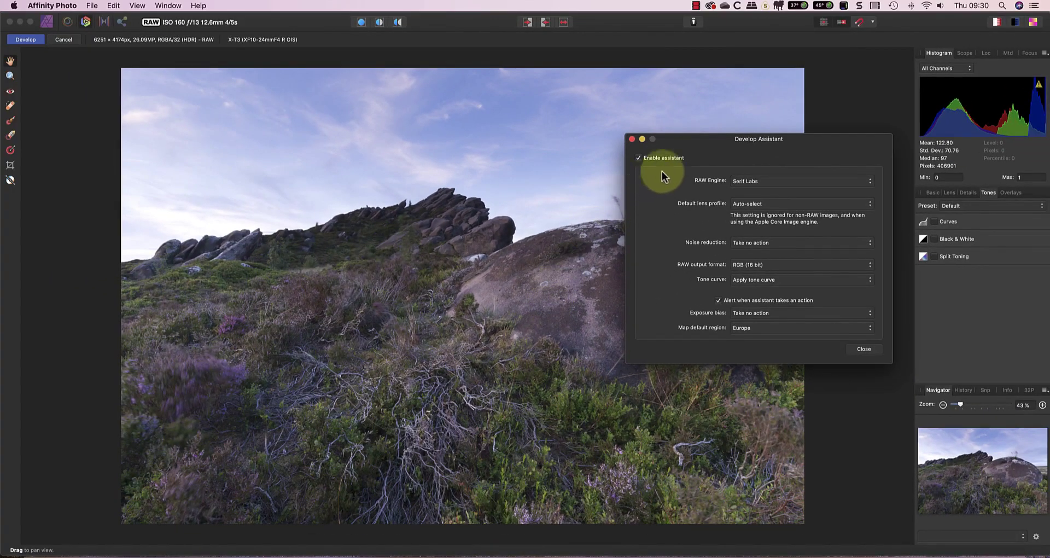
{"action": "left_click_drag", "start_coordinate": [757, 139], "coordinate": [837, 133]}
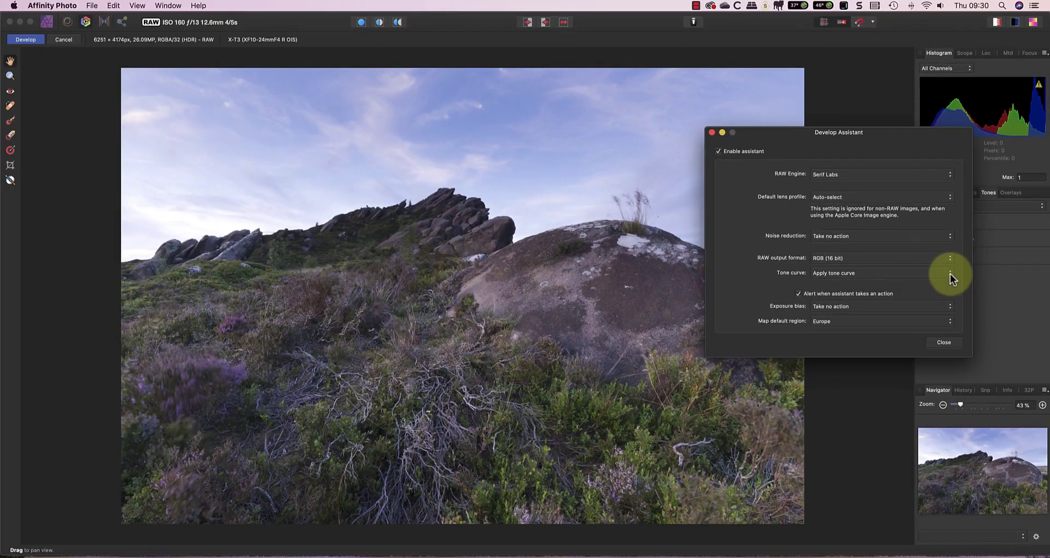
Change the Develop Assistant's tone curve from Apply tone curve to Take no action
{"action": "left_click", "coordinate": [951, 273]}
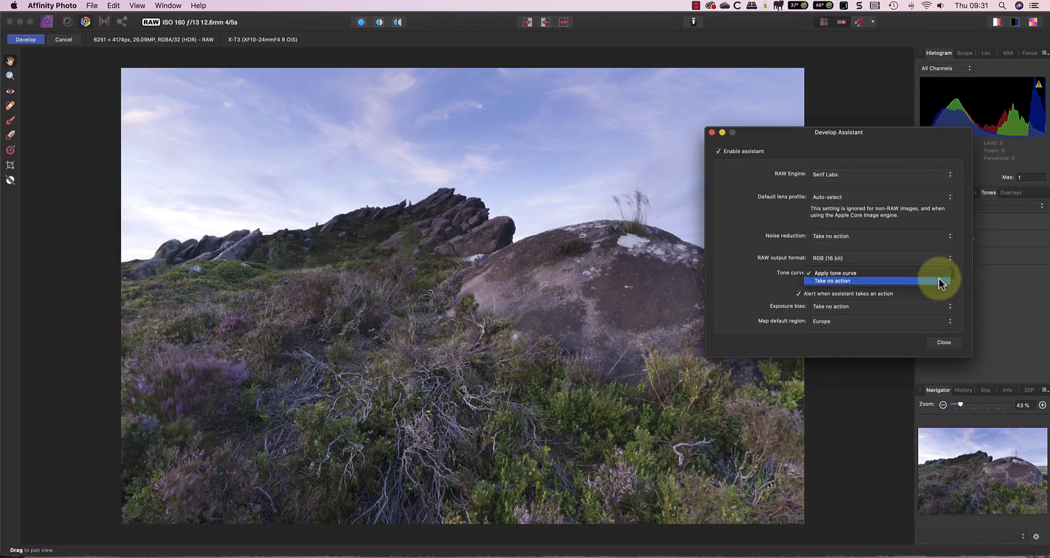
{"action": "left_click", "coordinate": [939, 278]}
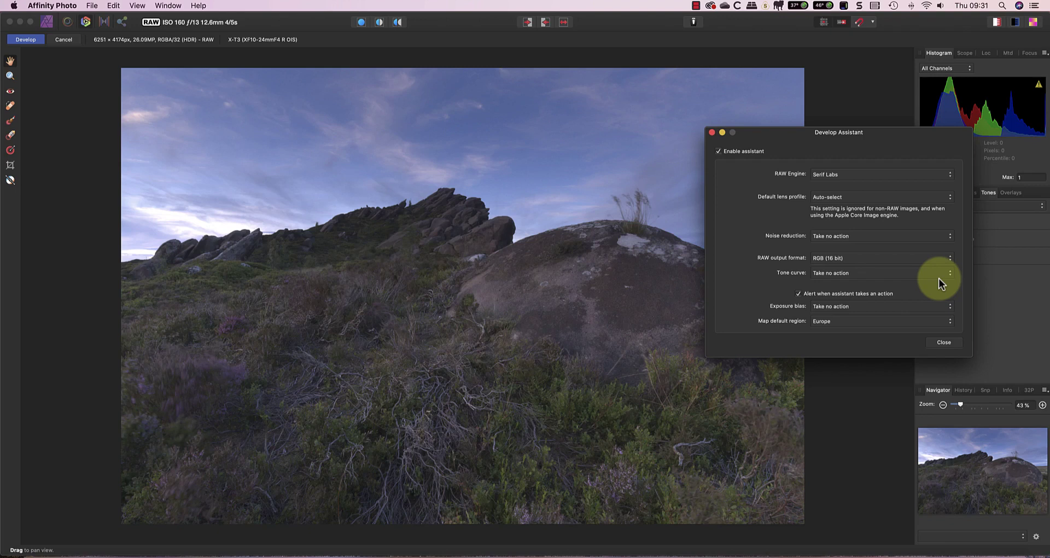
Close the Develop Assistant and lower the exposure slightly on the Basic tab
{"action": "left_click", "coordinate": [945, 343]}
{"action": "left_click", "coordinate": [932, 193]}
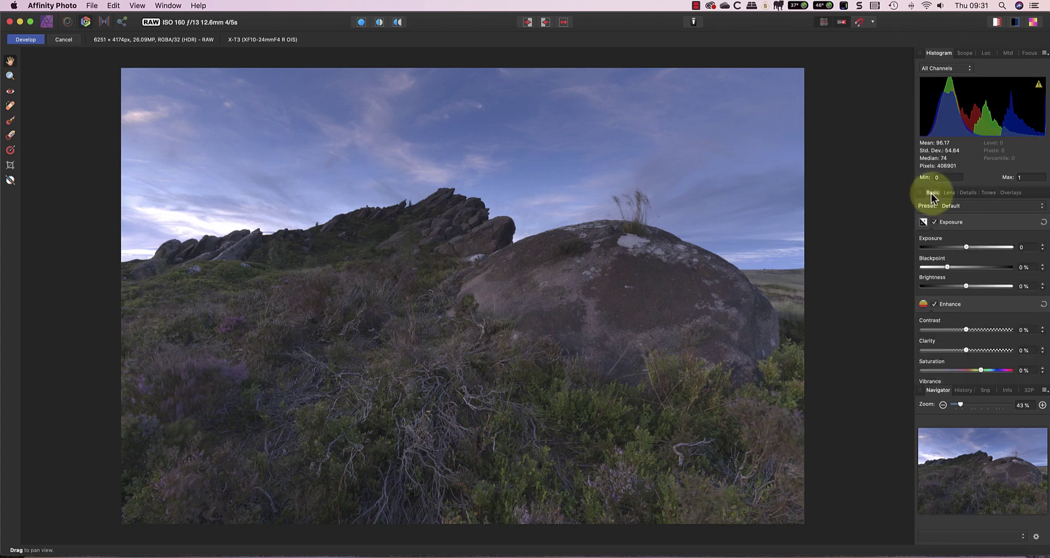
{"action": "left_click_drag", "start_coordinate": [967, 247], "coordinate": [974, 285]}
Enable Shadows & Highlights and lift the shadows to 46%
{"action": "scroll", "coordinate": [967, 255], "scroll_direction": "down", "scroll_amount": 3}
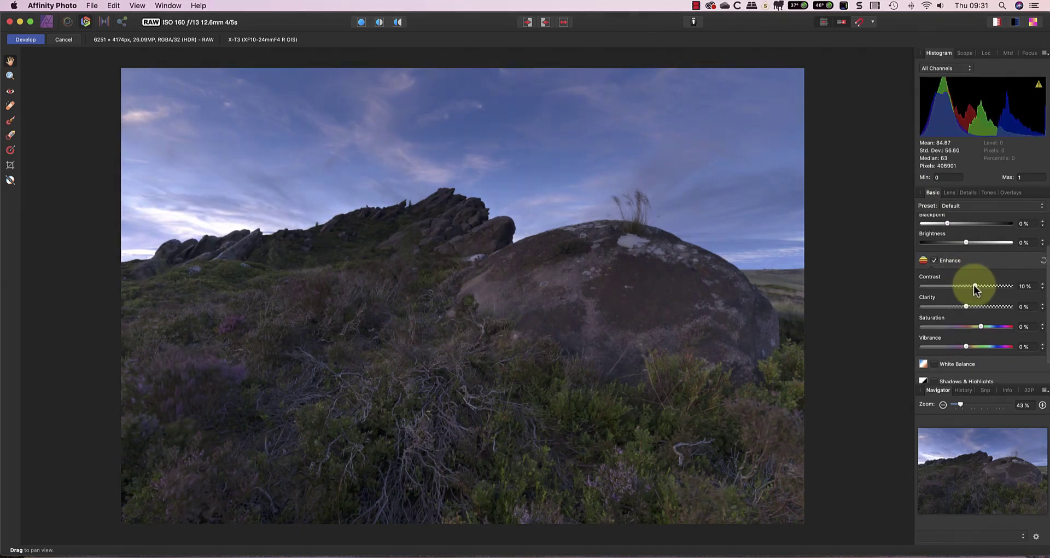
{"action": "scroll", "coordinate": [974, 285], "scroll_direction": "down", "scroll_amount": 2}
{"action": "left_click", "coordinate": [967, 356]}
{"action": "scroll", "coordinate": [967, 357], "scroll_direction": "down", "scroll_amount": 4}
{"action": "left_click_drag", "start_coordinate": [966, 337], "coordinate": [951, 357]}
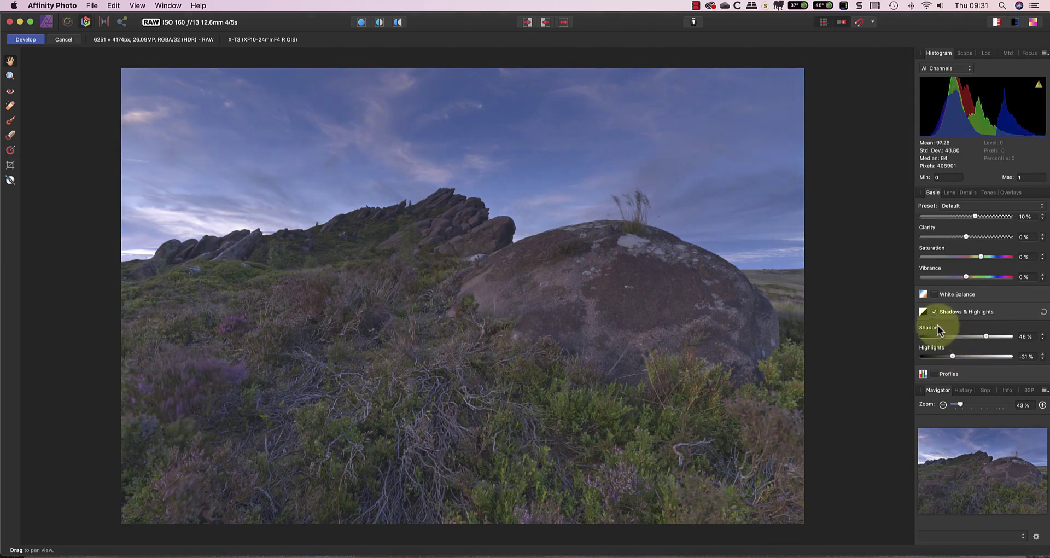
{"action": "scroll", "coordinate": [938, 320], "scroll_direction": "up", "scroll_amount": 5}
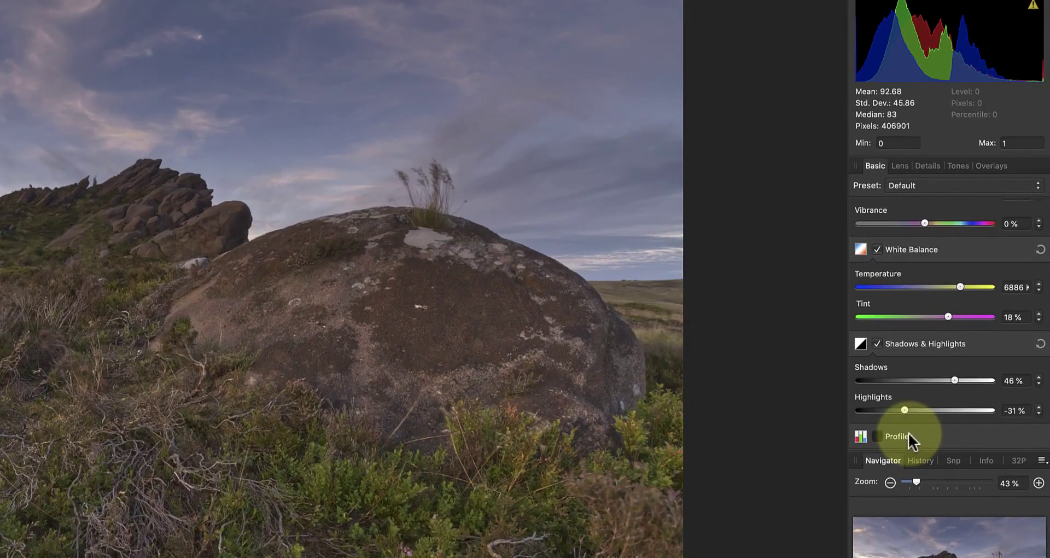
Enable Profiles and set the output profile to Adobe RGB (1998)
{"action": "left_click", "coordinate": [908, 435]}
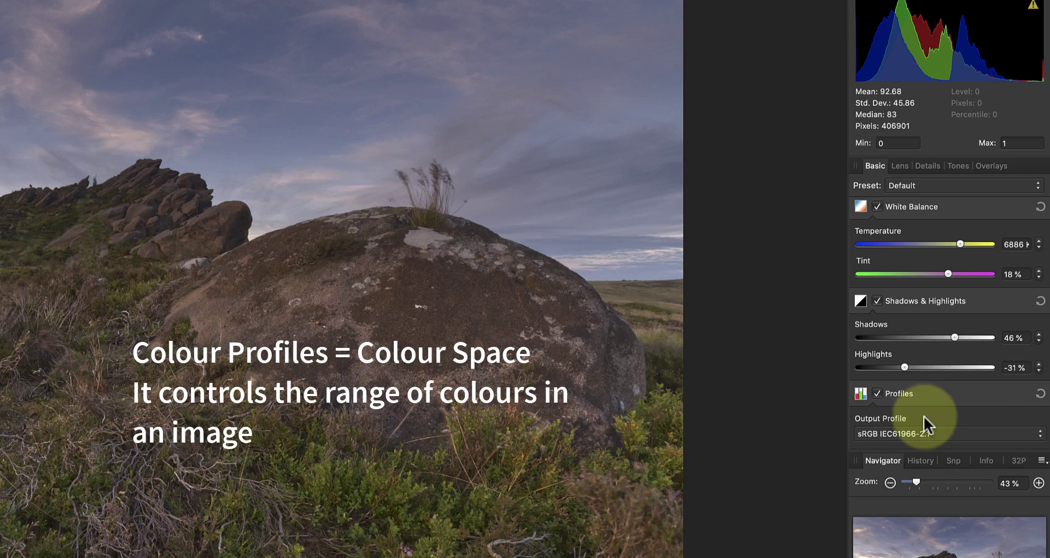
{"action": "left_click", "coordinate": [977, 434]}
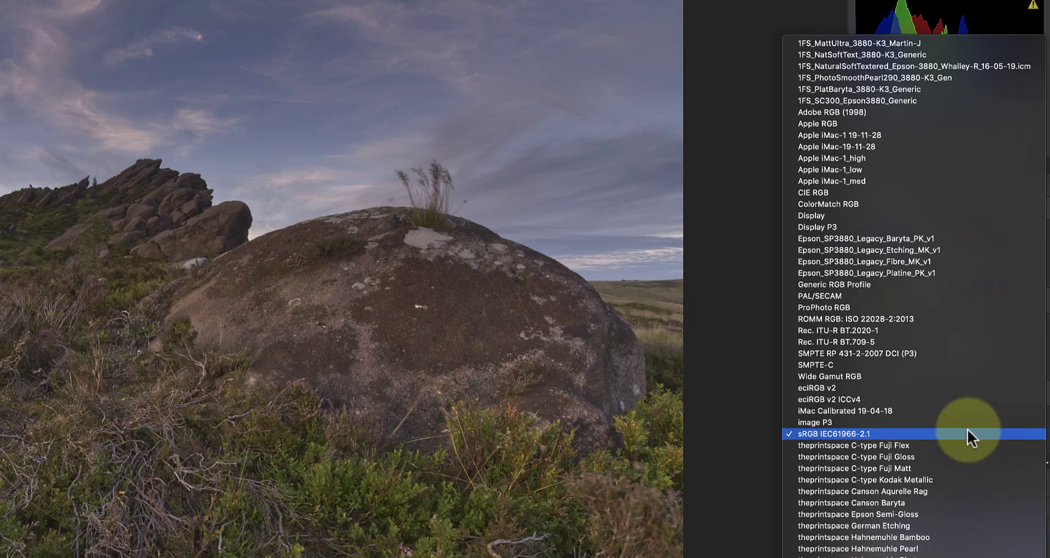
{"action": "left_click", "coordinate": [874, 112]}
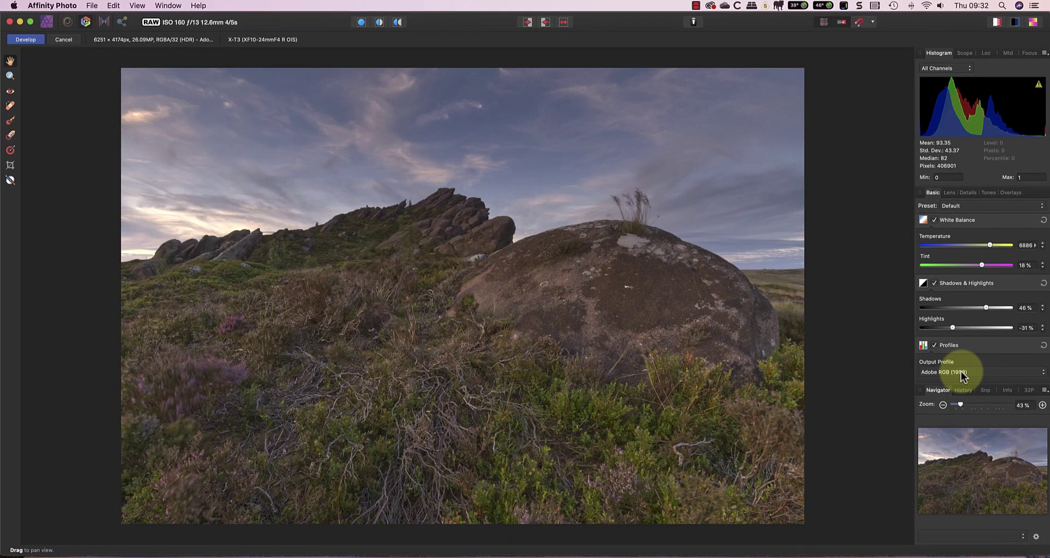
Switch the output profile from Adobe RGB (1998) to ProPhoto RGB
{"action": "left_click", "coordinate": [962, 373]}
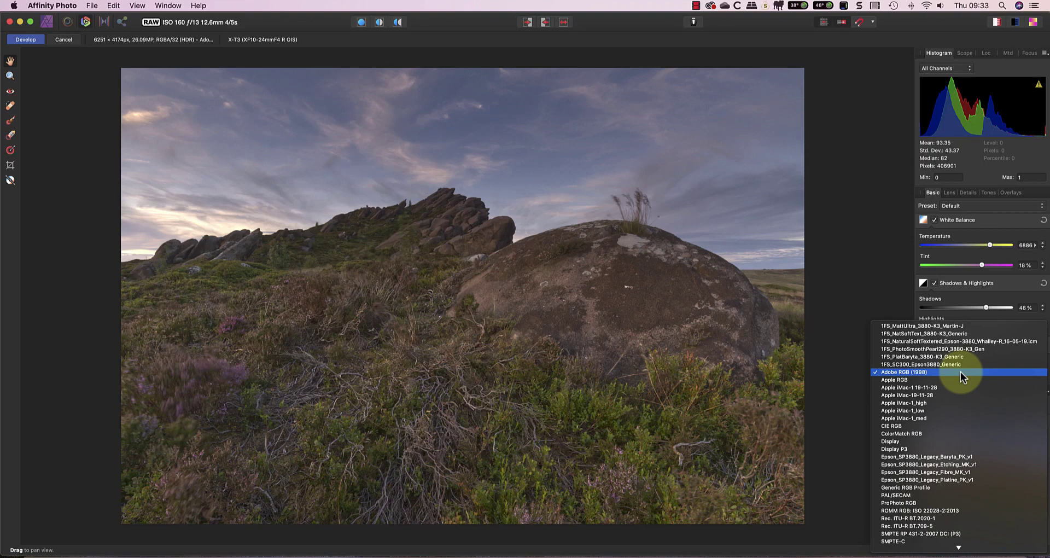
{"action": "scroll", "coordinate": [961, 372], "scroll_direction": "down", "scroll_amount": 5}
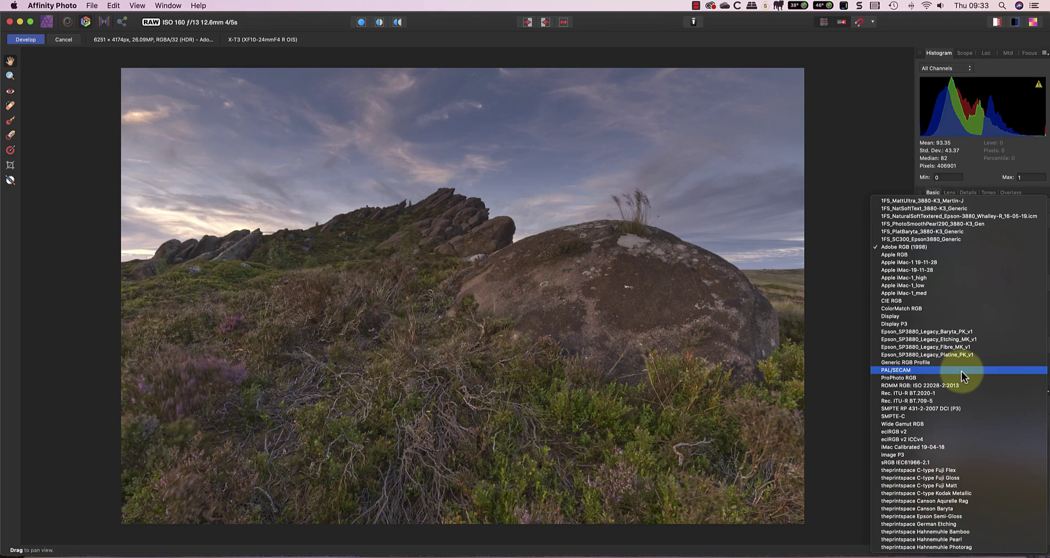
{"action": "left_click", "coordinate": [944, 377]}
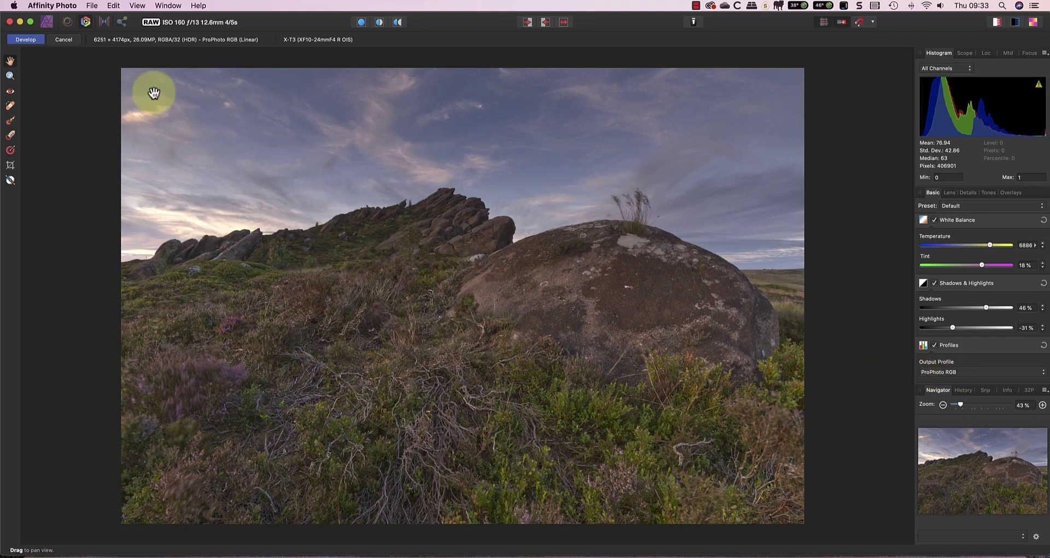
Apply the RAW development, then go to Filters > Plugins > Nik Collection
{"action": "left_click", "coordinate": [26, 42]}
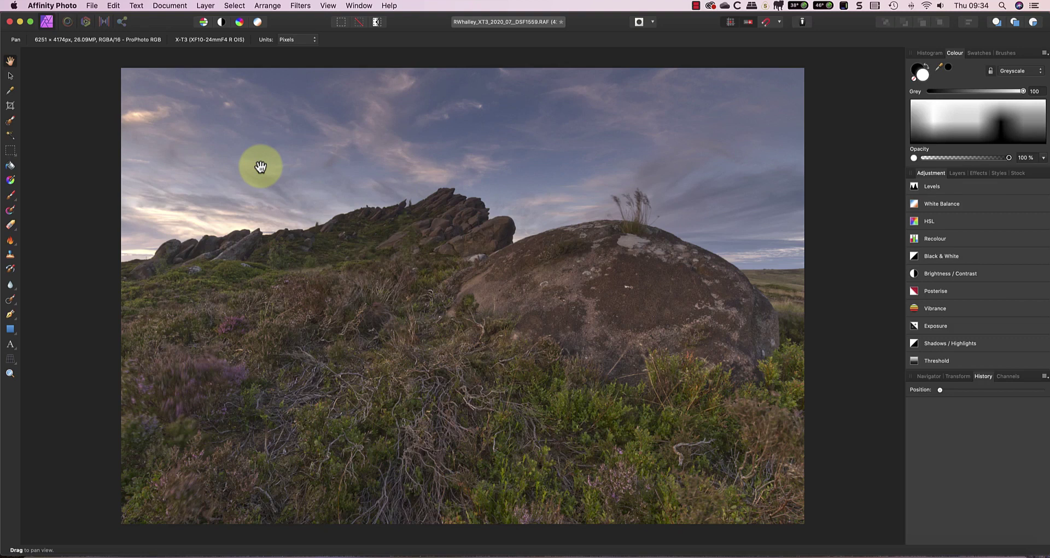
{"action": "left_click", "coordinate": [301, 6]}
{"action": "mouse_move", "coordinate": [383, 131]}
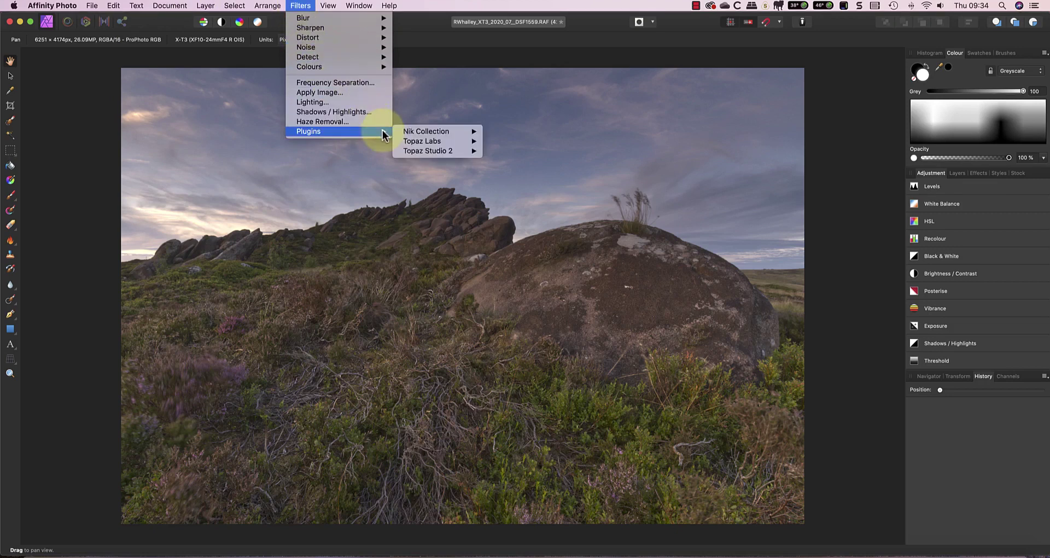
{"action": "mouse_move", "coordinate": [448, 132]}
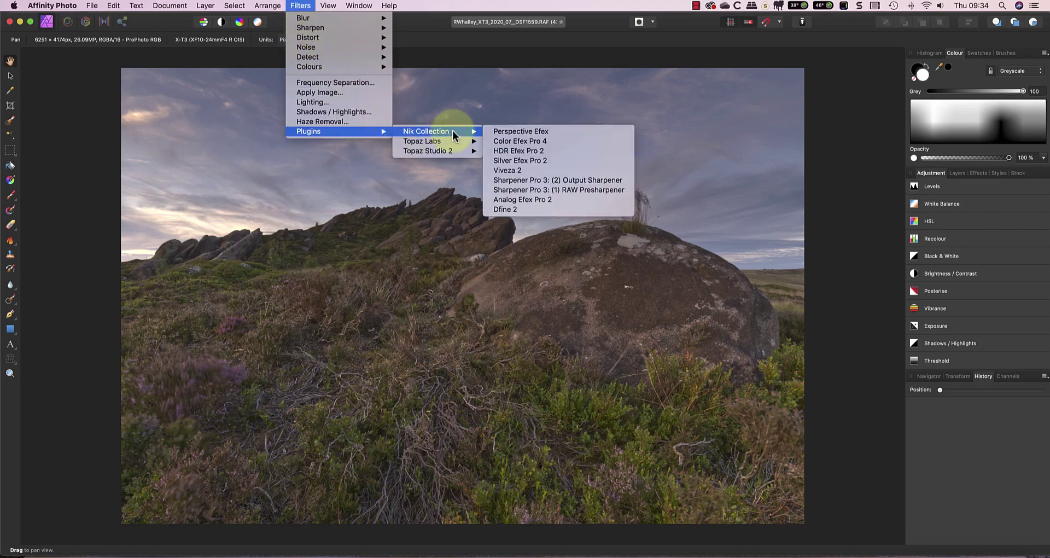
In Viveza 2, boost saturation, set shadow adjustment to 13%, and apply the result
{"action": "left_click", "coordinate": [535, 172]}
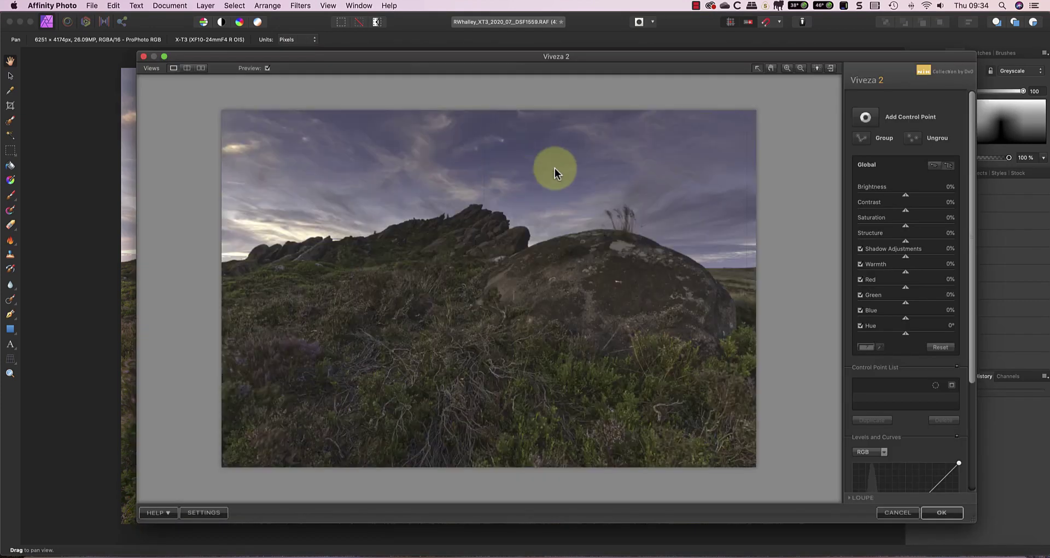
{"action": "left_click_drag", "start_coordinate": [907, 225], "coordinate": [915, 226]}
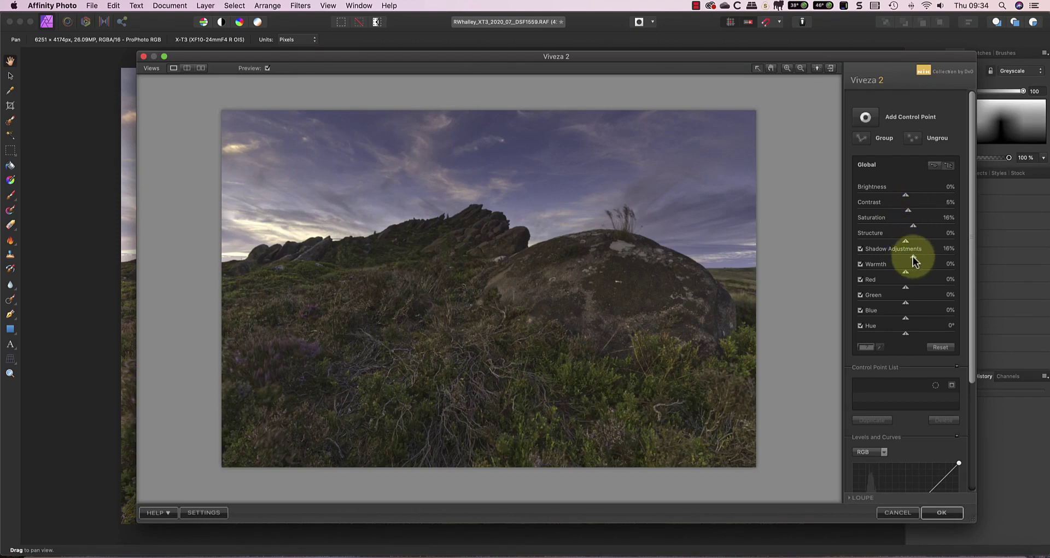
{"action": "left_click_drag", "start_coordinate": [913, 257], "coordinate": [913, 276]}
{"action": "left_click", "coordinate": [955, 513]}
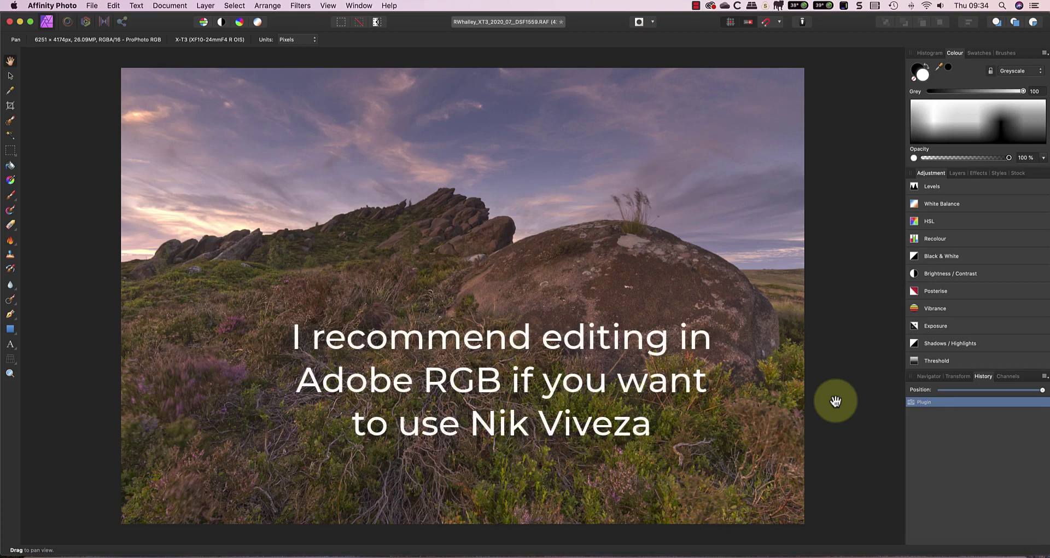
Close the edited image without saving
{"action": "left_click", "coordinate": [93, 6]}
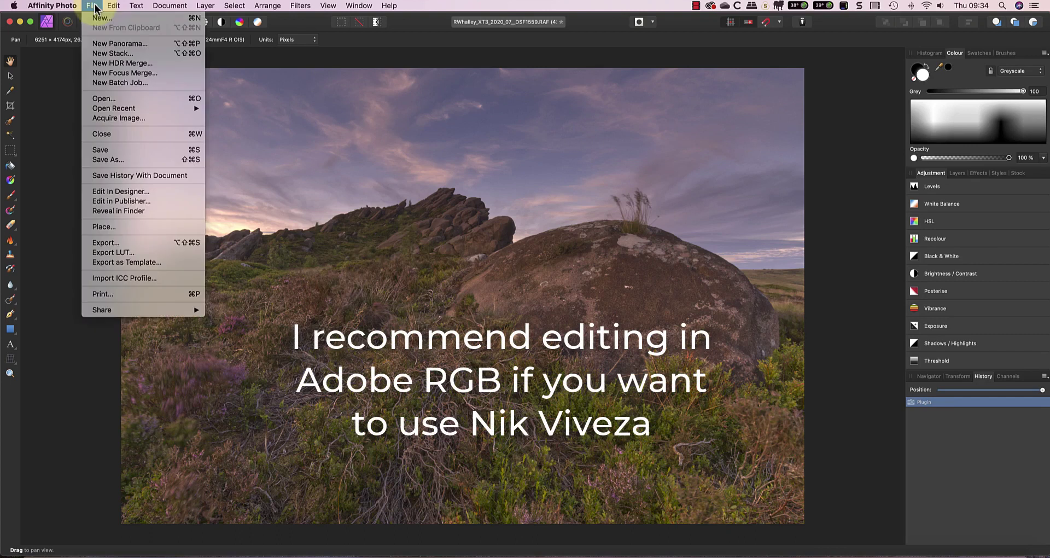
{"action": "left_click", "coordinate": [100, 134]}
{"action": "left_click", "coordinate": [489, 190]}
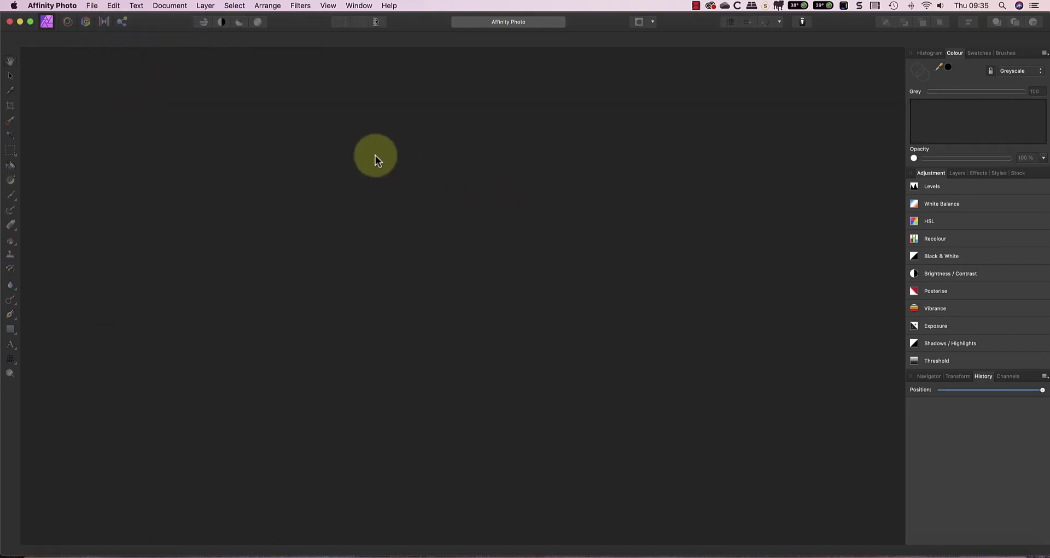
Reopen the most recent RAW moorland photo from File > Open Recent
{"action": "left_click", "coordinate": [94, 7]}
{"action": "left_click", "coordinate": [94, 7]}
{"action": "left_click", "coordinate": [94, 7]}
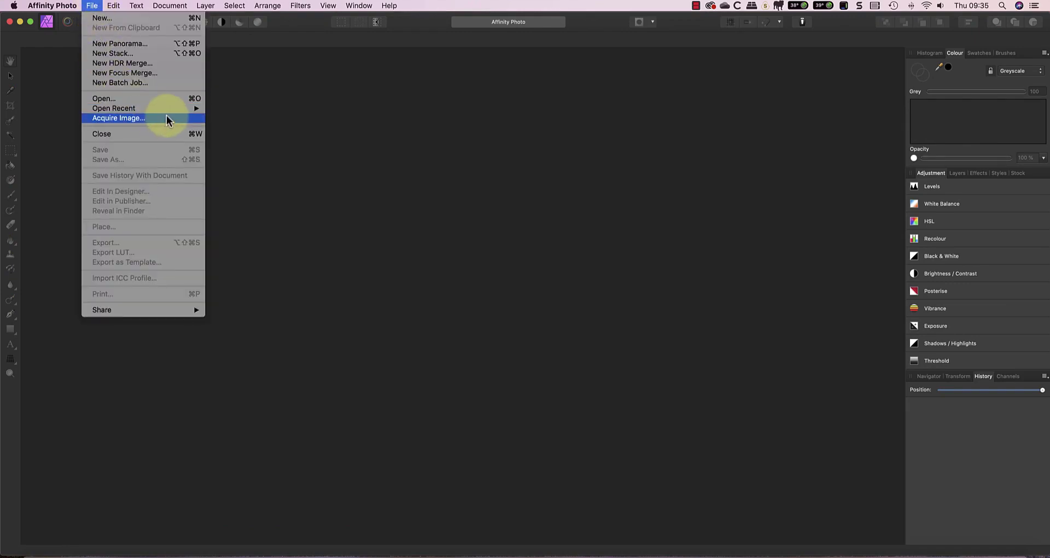
{"action": "mouse_move", "coordinate": [167, 117]}
{"action": "left_click", "coordinate": [266, 107]}
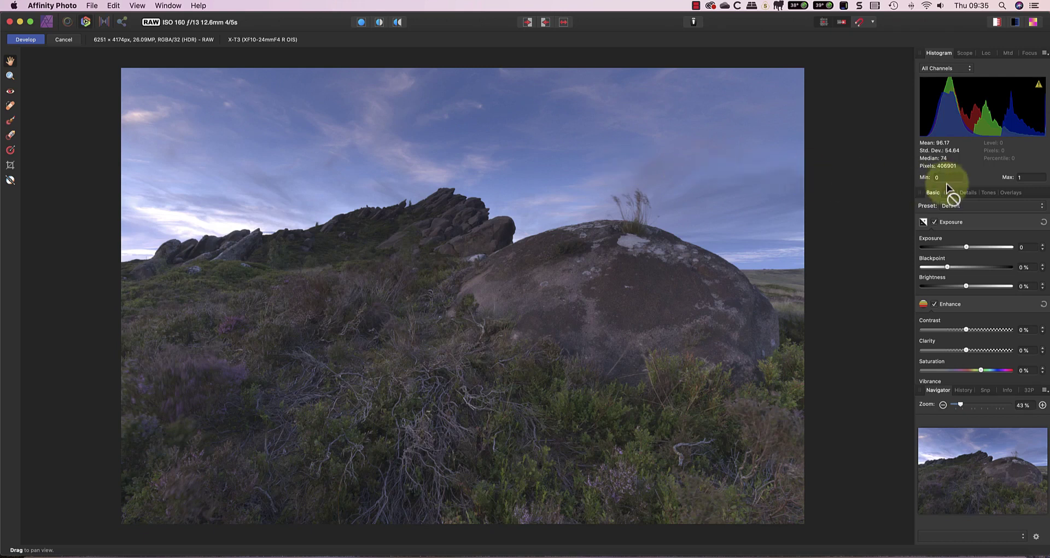
On the Details tab, enable Detail Refinement with Radius 28% and zoom to 100%
{"action": "left_click", "coordinate": [969, 193]}
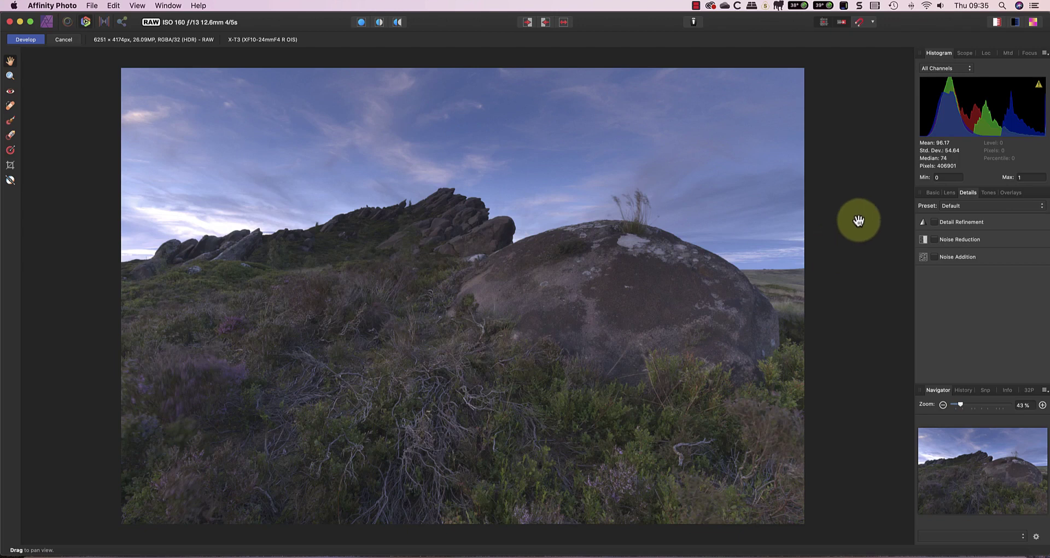
{"action": "left_click", "coordinate": [950, 222]}
{"action": "left_click_drag", "start_coordinate": [923, 246], "coordinate": [977, 267]}
{"action": "left_click", "coordinate": [1043, 406]}
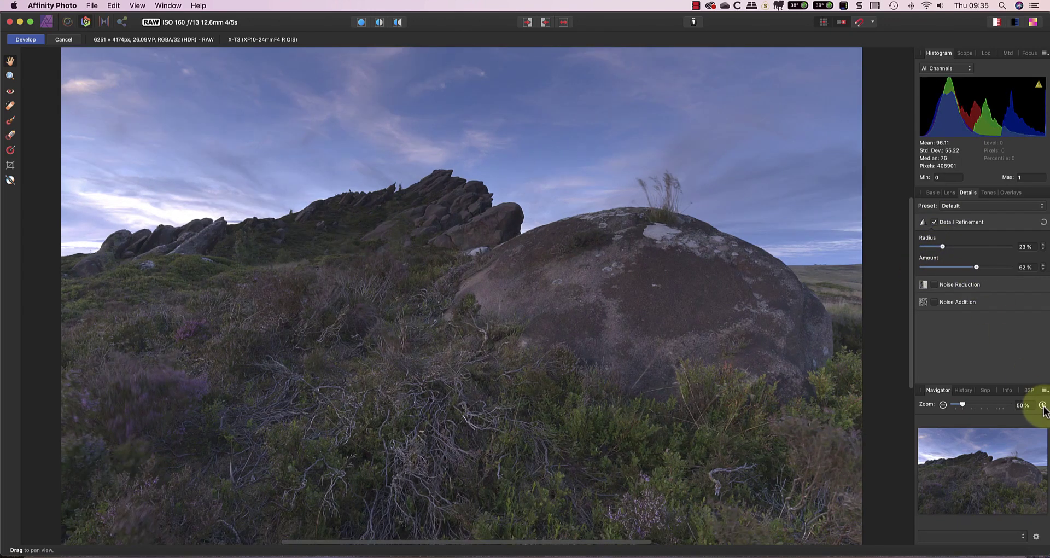
{"action": "left_click", "coordinate": [1043, 405]}
{"action": "left_click", "coordinate": [1042, 406]}
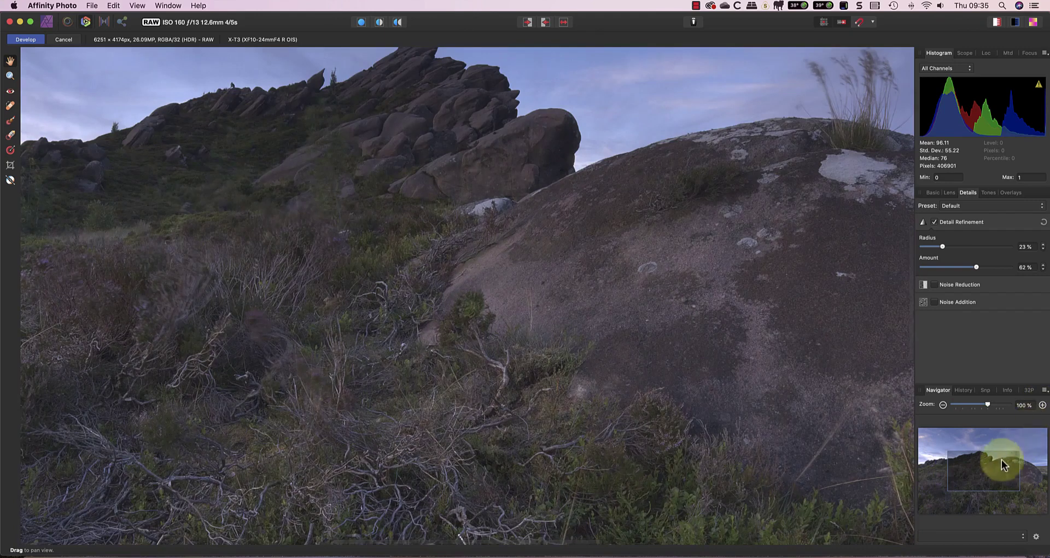
{"action": "left_click_drag", "start_coordinate": [996, 464], "coordinate": [991, 484]}
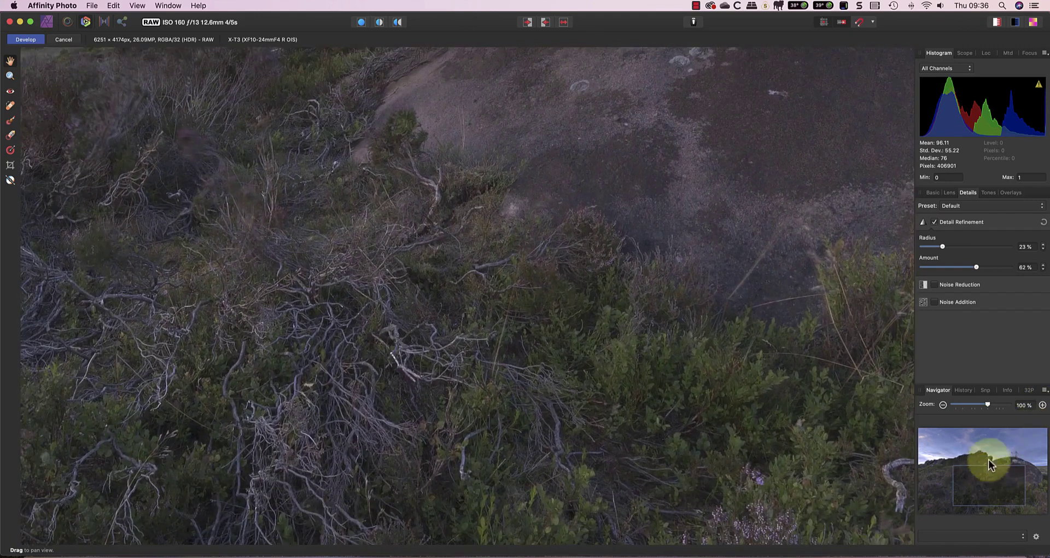
Enable Noise Reduction at 15% luminance and raise sharpening Amount to 70%
{"action": "left_click", "coordinate": [984, 284]}
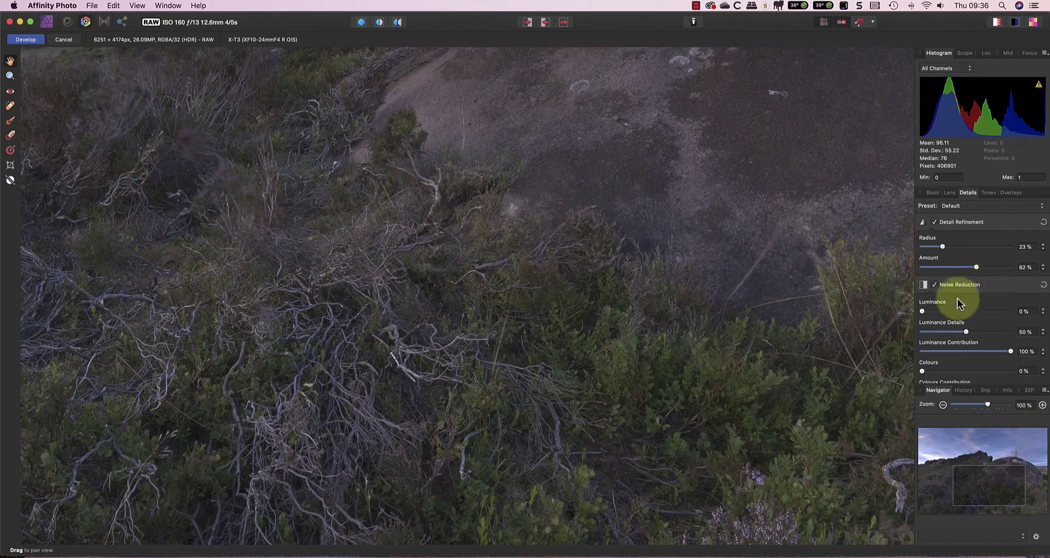
{"action": "left_click_drag", "start_coordinate": [922, 312], "coordinate": [996, 333]}
{"action": "mouse_move", "coordinate": [986, 493]}
{"action": "left_mouse_down"}
{"action": "mouse_move", "coordinate": [980, 452]}
{"action": "mouse_move", "coordinate": [978, 476]}
{"action": "left_mouse_up"}
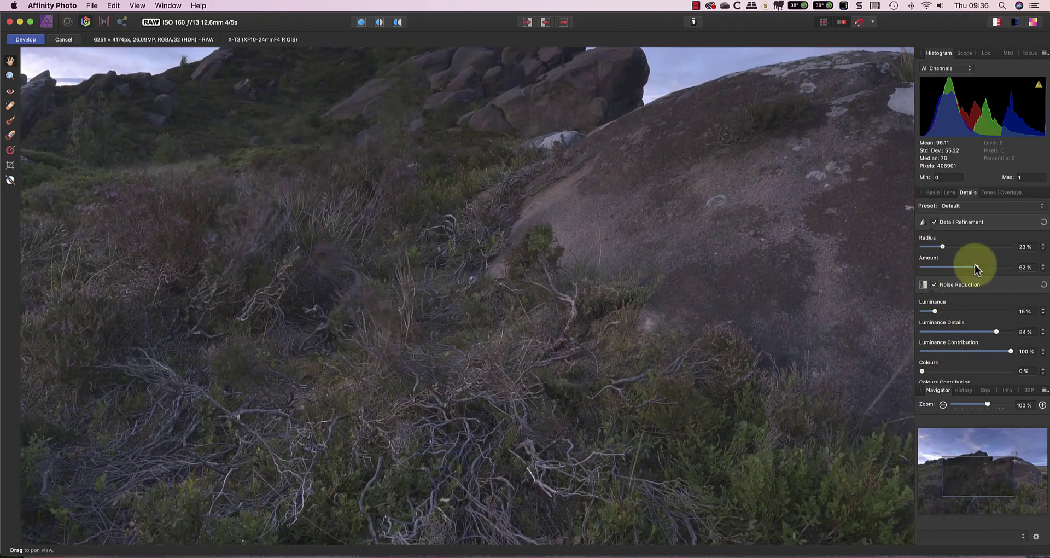
{"action": "left_click_drag", "start_coordinate": [977, 266], "coordinate": [946, 245]}
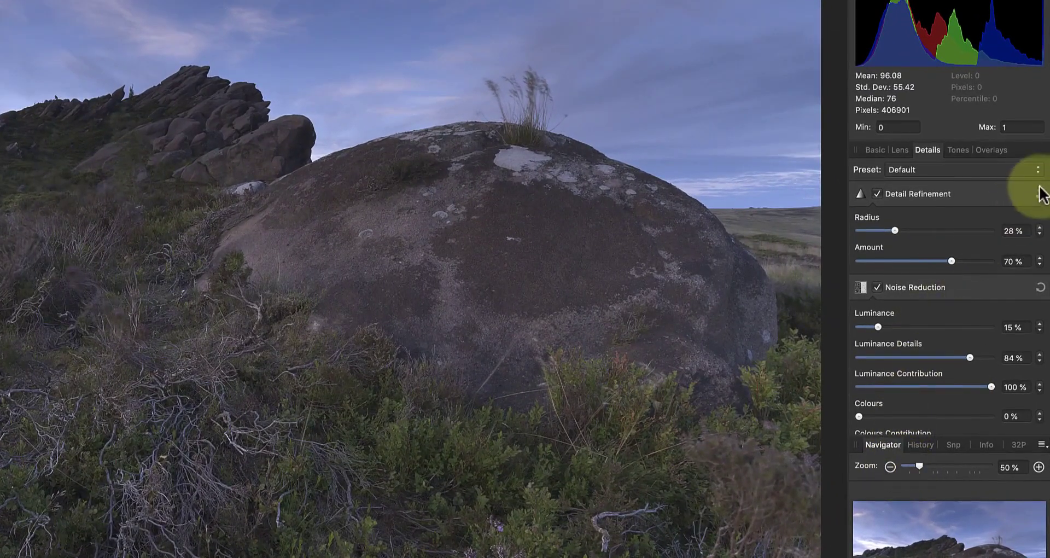
Save the current Details settings as a new preset named 'Default XT3 ISO160' and keep it applied
{"action": "left_click", "coordinate": [1038, 170]}
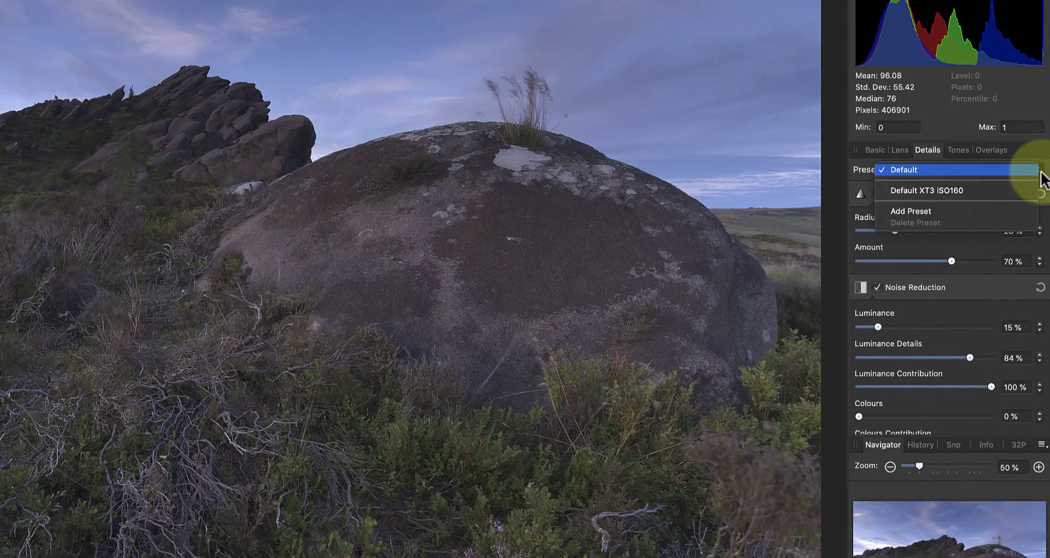
{"action": "left_click", "coordinate": [944, 211]}
{"action": "type", "text": "Def"}
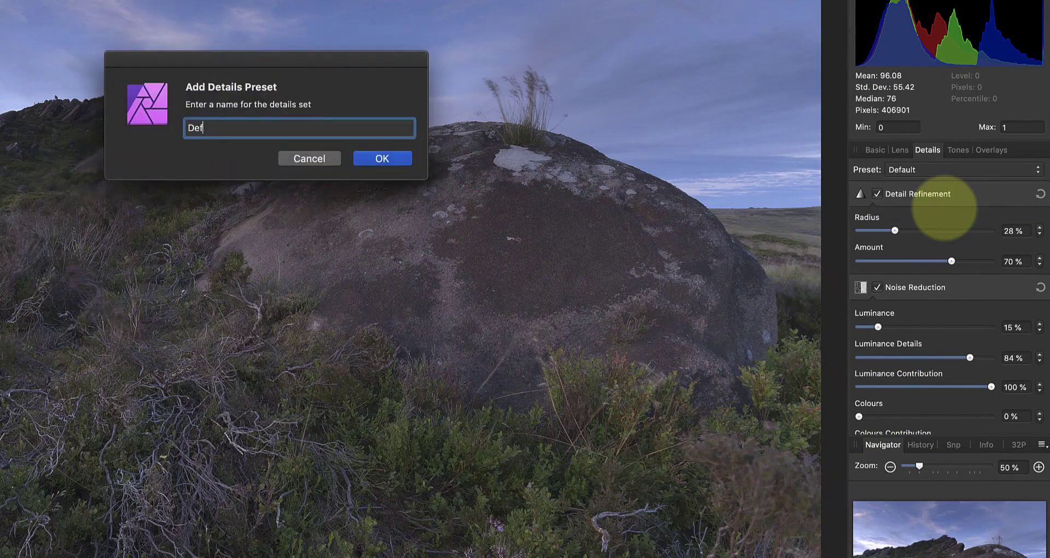
{"action": "type", "text": "ault XT3 ISO160"}
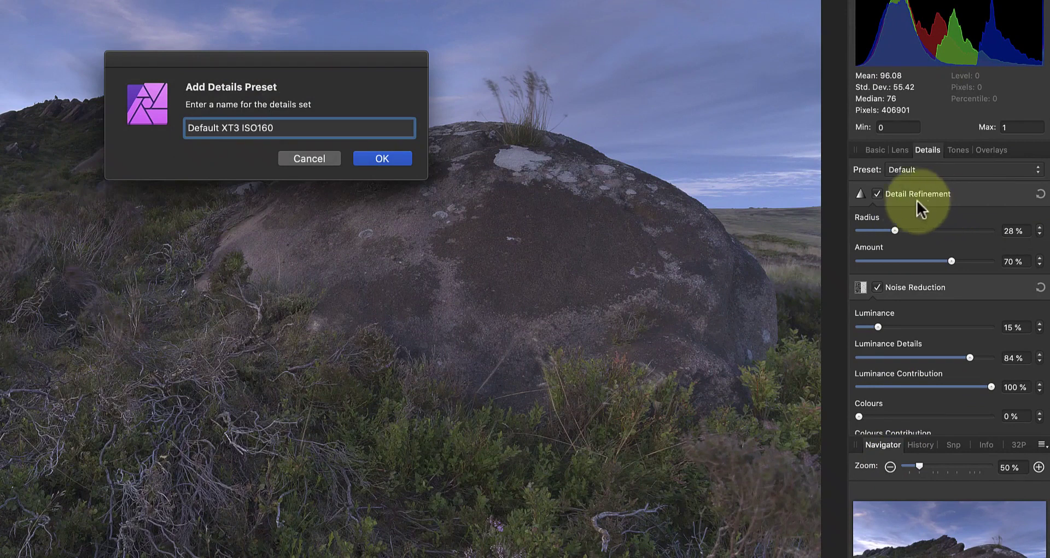
{"action": "left_click", "coordinate": [385, 160]}
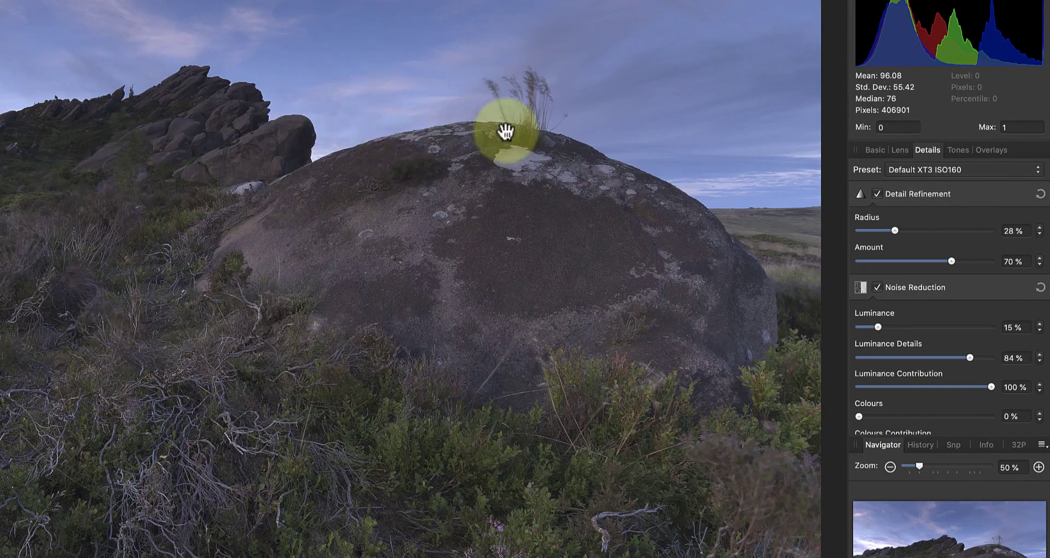
{"action": "left_click", "coordinate": [1035, 171]}
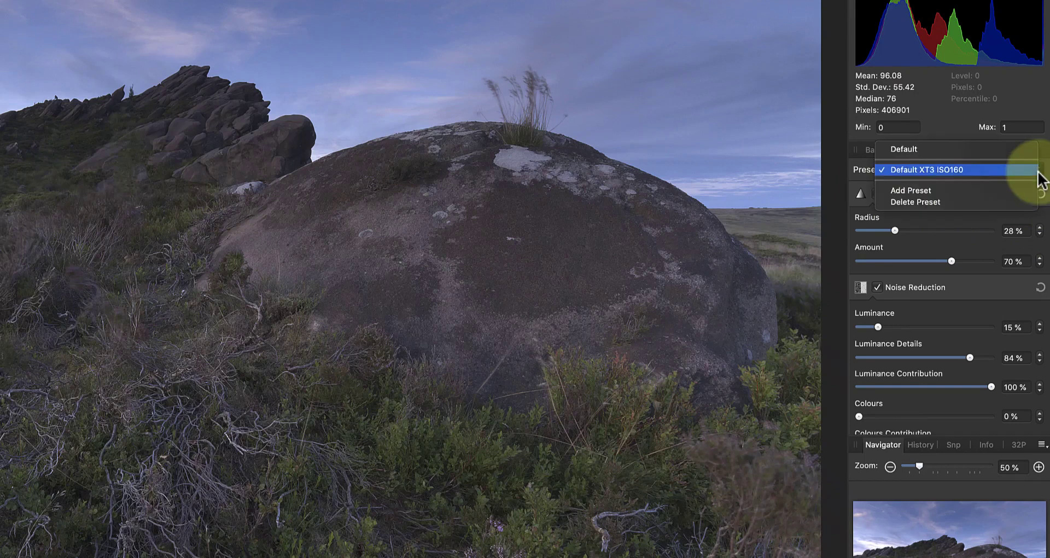
{"action": "left_click", "coordinate": [940, 169]}
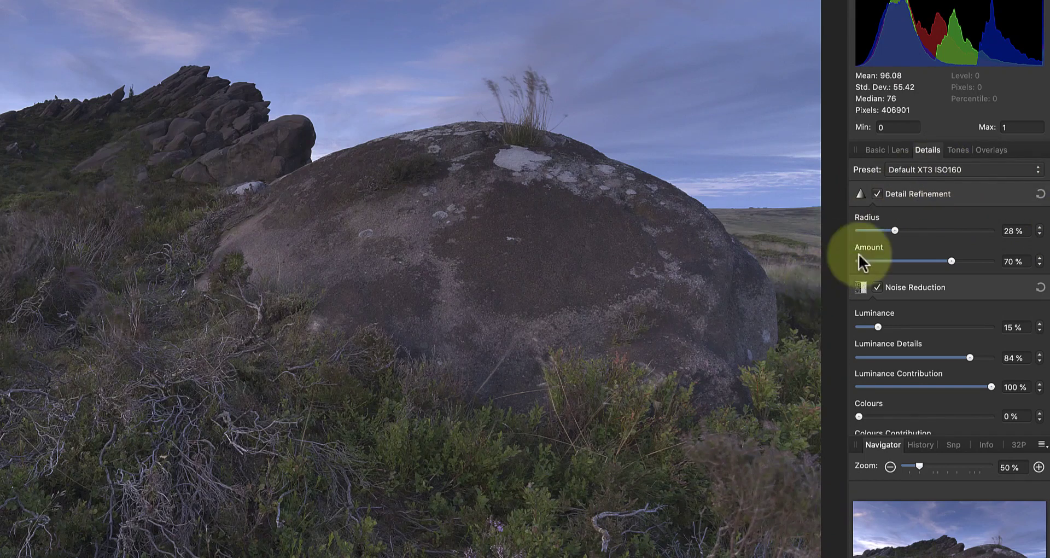
Zero the radius, amount and luminance sliders, then reapply Default XT3 ISO160 to restore them
{"action": "left_click_drag", "start_coordinate": [896, 230], "coordinate": [862, 230]}
{"action": "left_click_drag", "start_coordinate": [978, 264], "coordinate": [844, 264]}
{"action": "left_click_drag", "start_coordinate": [872, 330], "coordinate": [806, 326]}
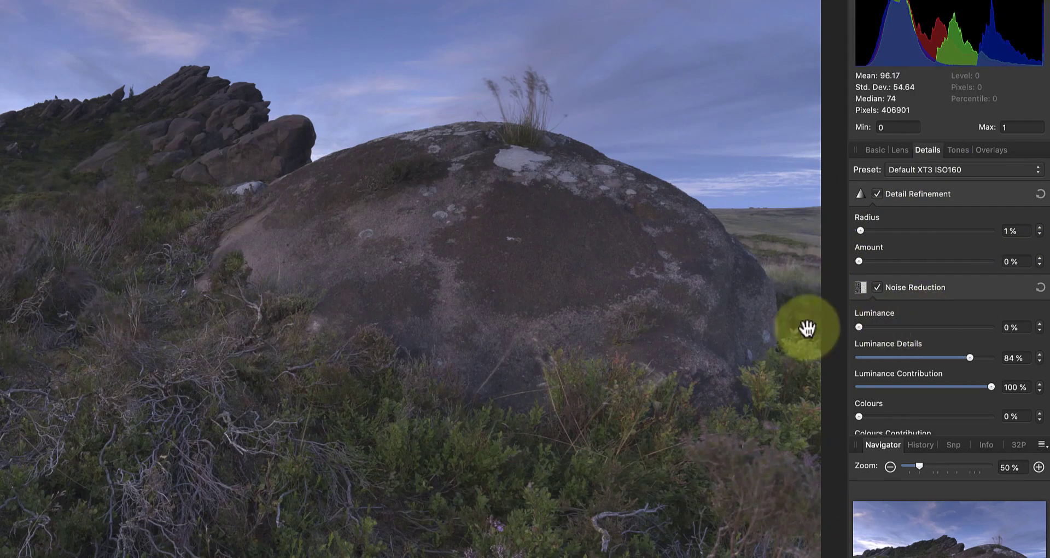
{"action": "left_click", "coordinate": [967, 168]}
{"action": "left_click", "coordinate": [937, 168]}
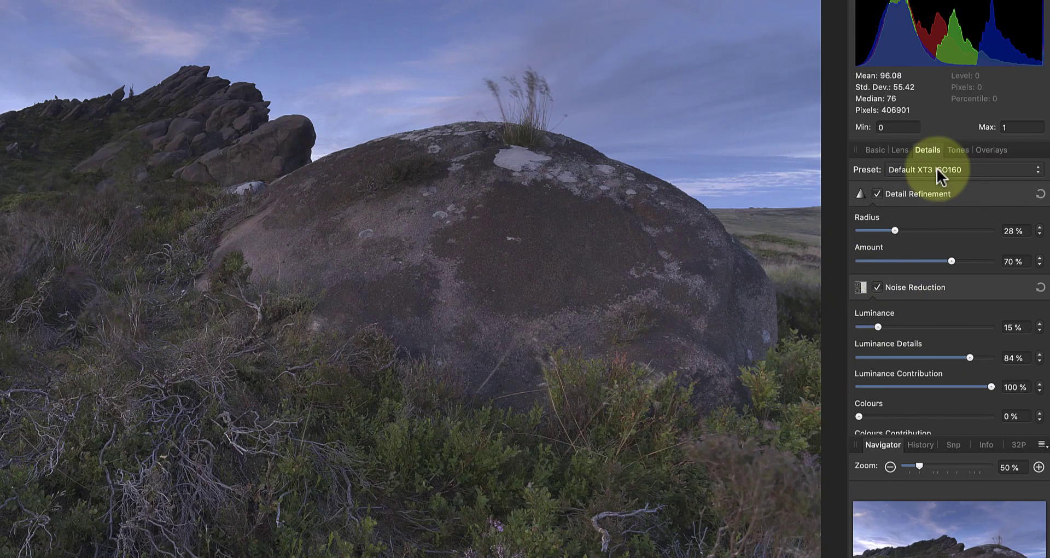
Apply the Temp preset on the Basic panel (exposure -0.568, contrast 11%, clarity 20%)
{"action": "left_click", "coordinate": [881, 152]}
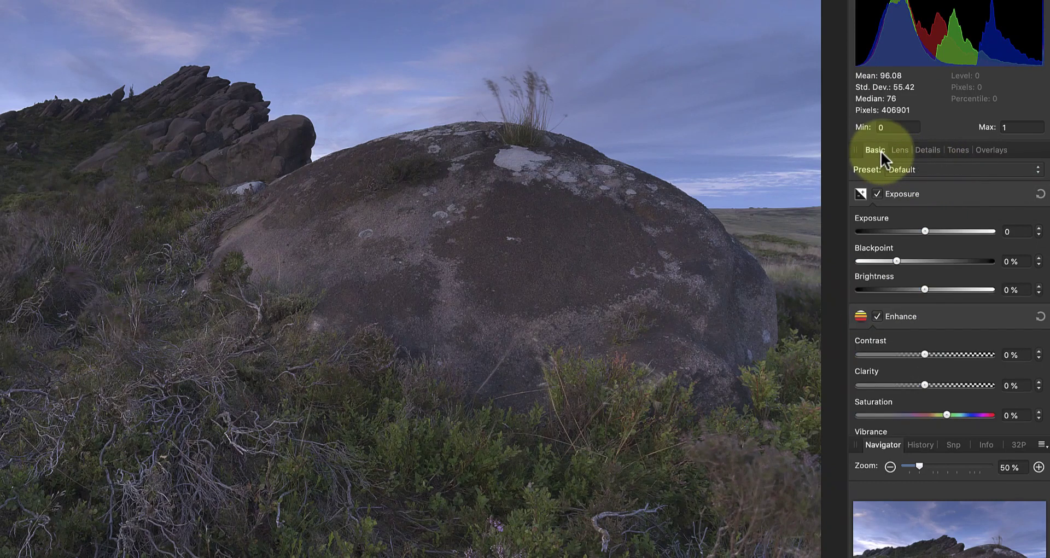
{"action": "left_click", "coordinate": [930, 170]}
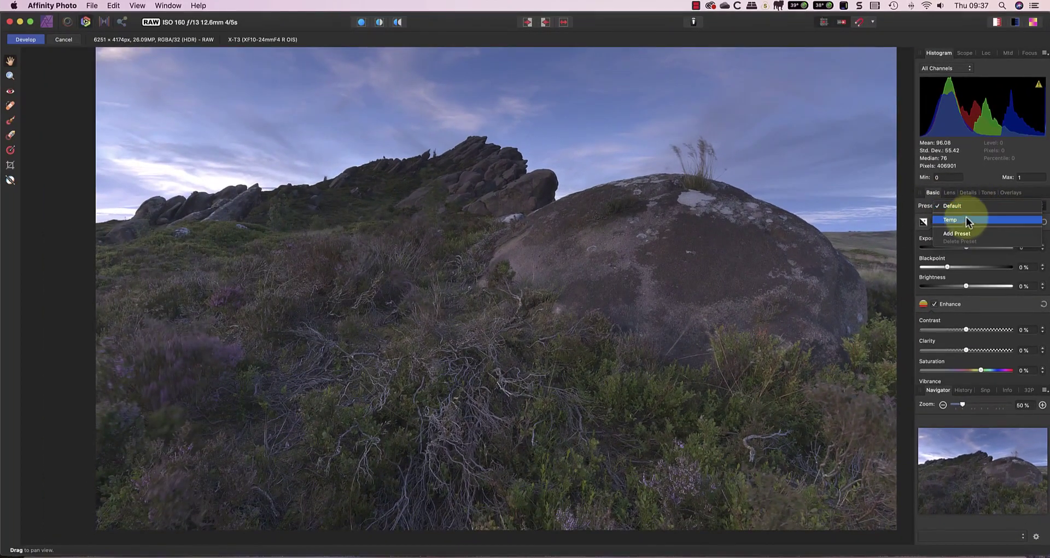
{"action": "left_click", "coordinate": [966, 219]}
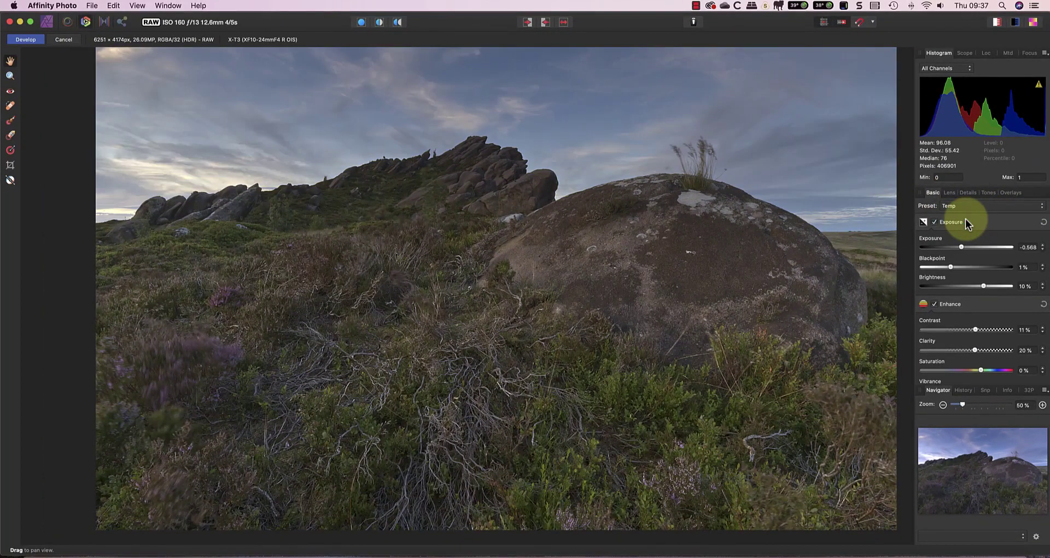